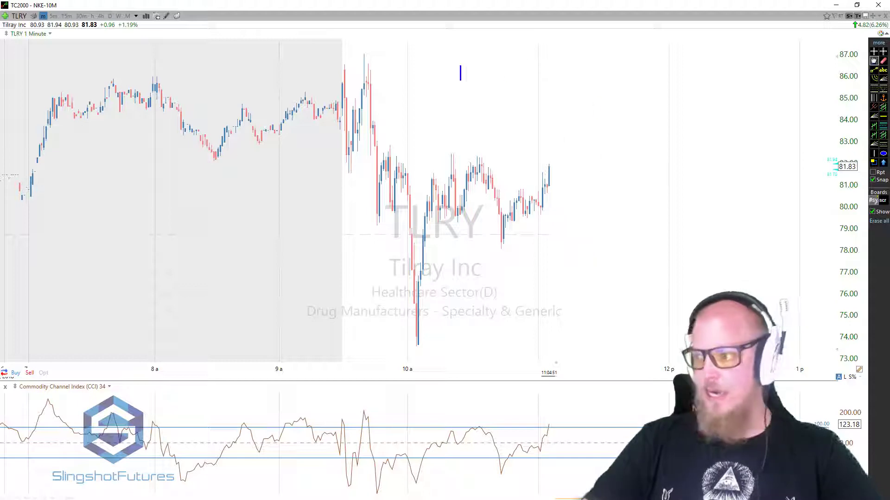
Annotate the chart with 'Typical Price - SMA / .015*Mean Deviation' and circle the CCI spike above 100.
text(Typ)
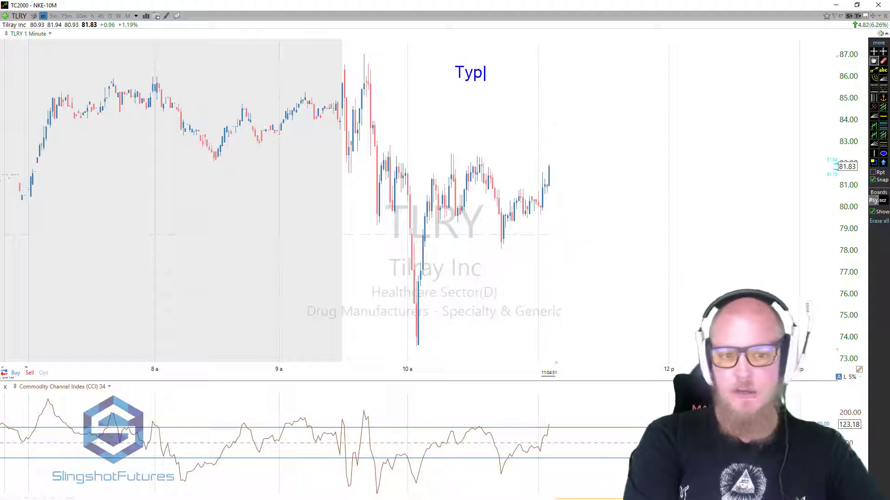
text(ical Pr)
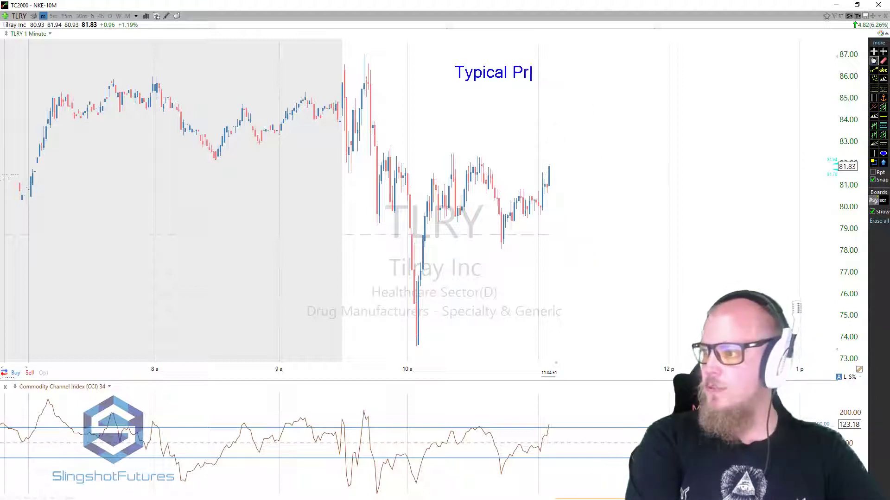
text(ice - S)
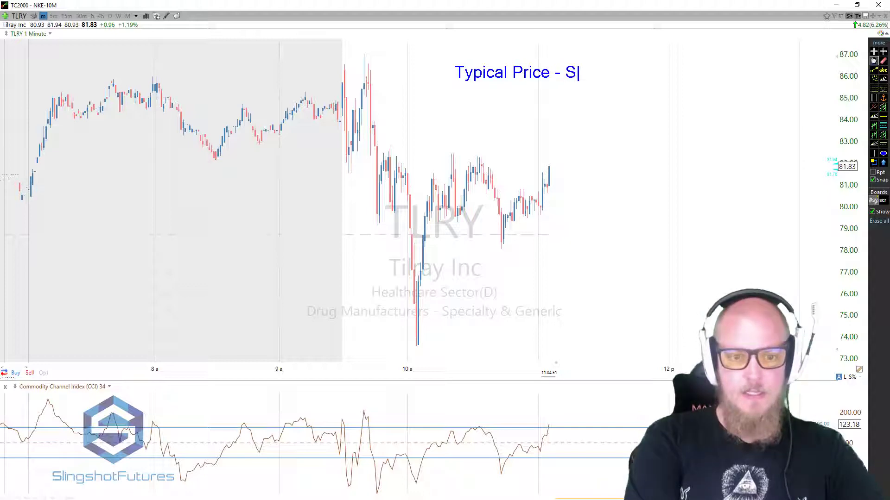
text(MA)
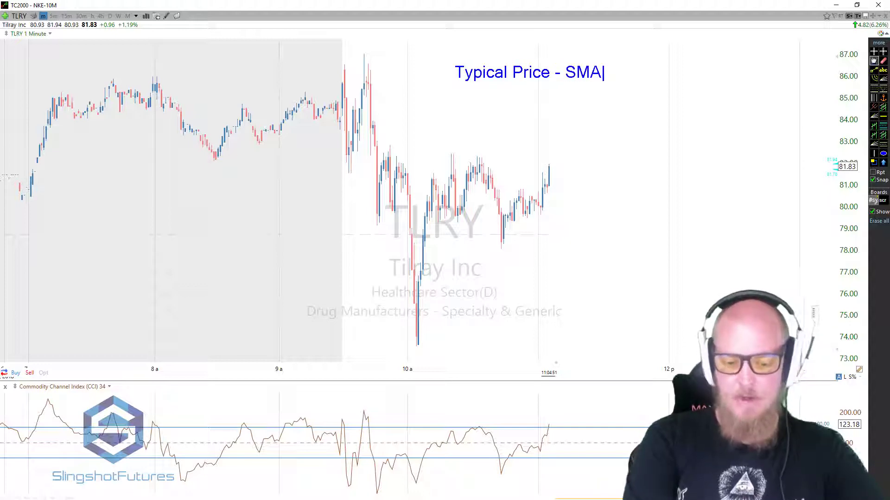
text( / )
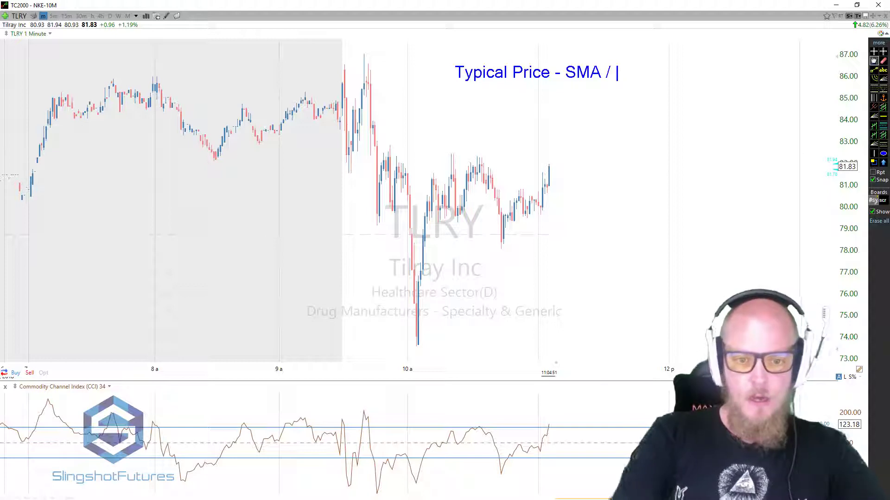
text(.015*Mean De)
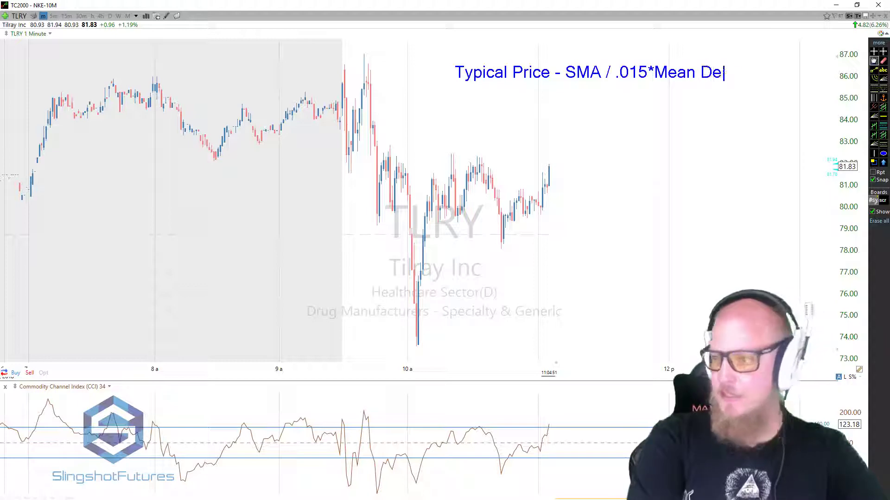
text(viation)
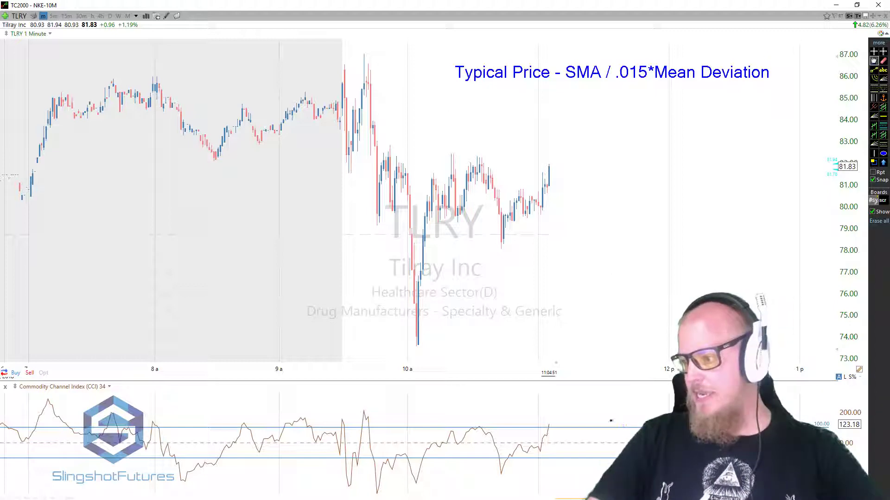
drag(557, 409, 556, 410)
Circle the CCI low before the spike, then erase all circles and the formula text.
drag(509, 462, 507, 462)
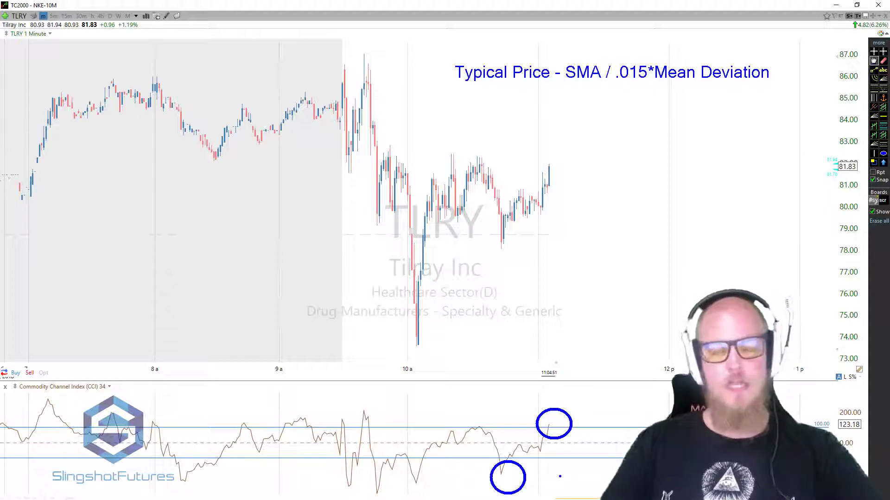
key(Escape)
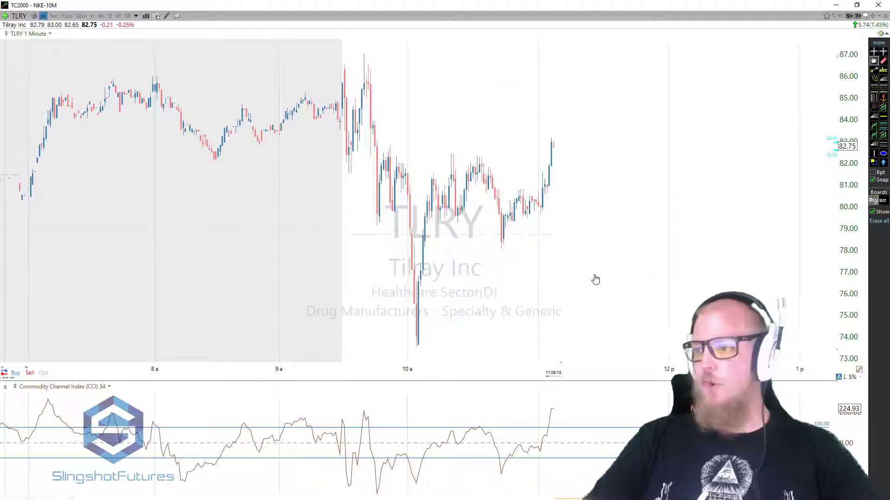
Shift the chart left to open space on the right, then circle a CCI swing and erase it.
drag(573, 290, 534, 285)
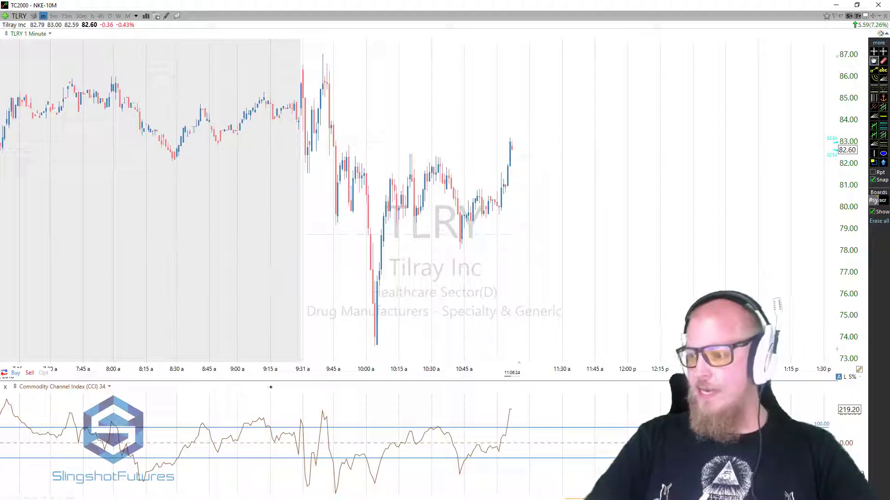
mouse_move(294, 419)
mouse_down()
mouse_move(307, 433)
mouse_move(312, 470)
mouse_move(322, 467)
mouse_move(328, 436)
mouse_move(335, 467)
mouse_move(373, 462)
mouse_up()
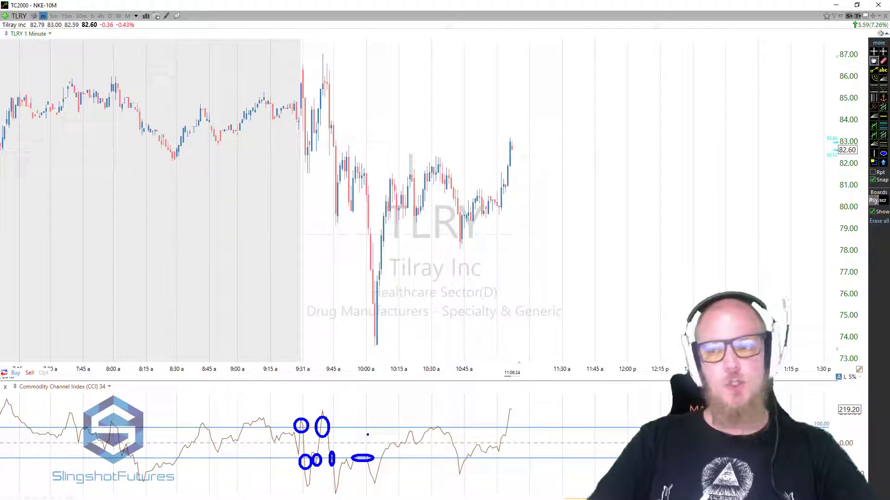
key(e)
Link the CCI spike to the 9:31 bar near 82, erase it, and sketch the up-down-up price swing since 10:00.
drag(299, 430, 298, 85)
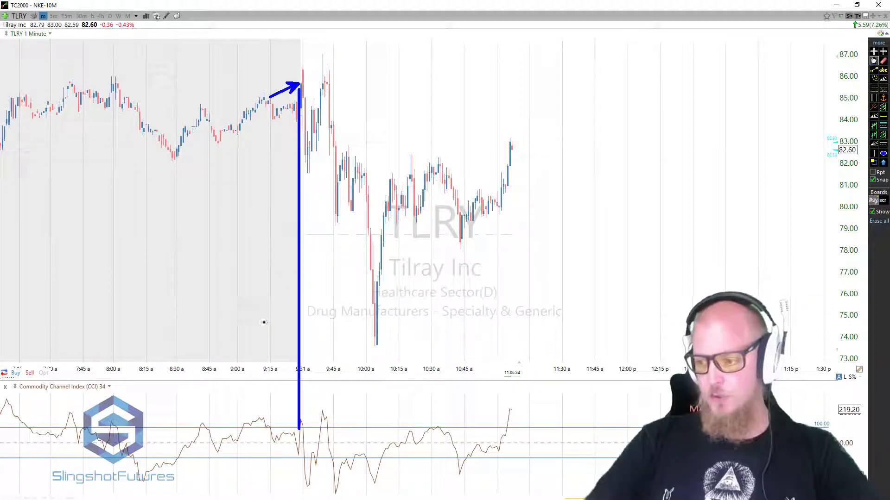
key(e)
drag(304, 460, 304, 62)
drag(297, 149, 320, 181)
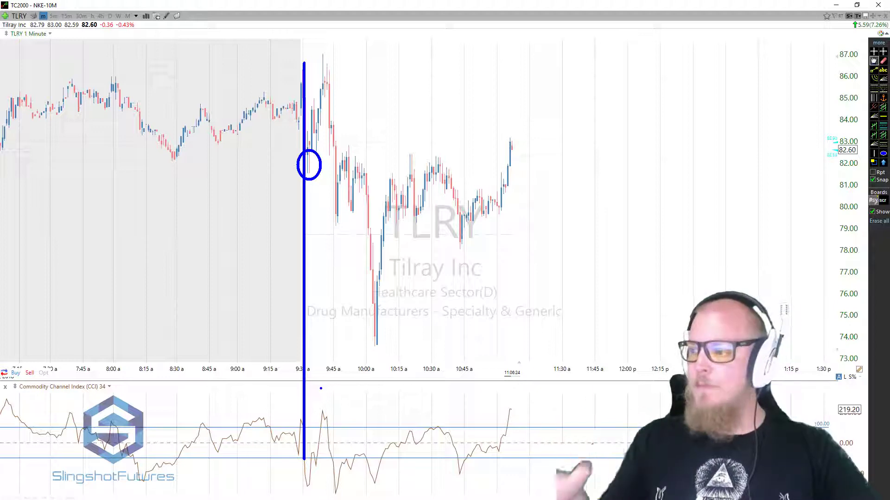
key(Delete)
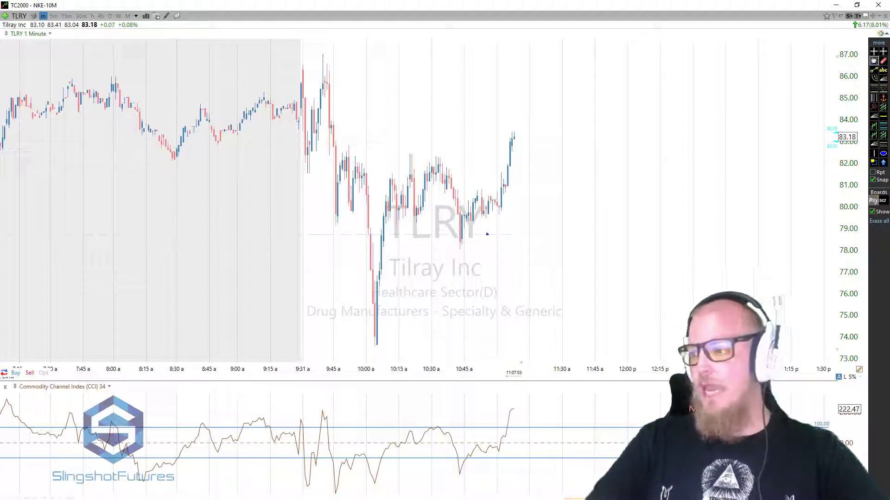
mouse_move(371, 351)
mouse_down()
mouse_move(425, 151)
mouse_move(453, 248)
mouse_move(519, 101)
mouse_up()
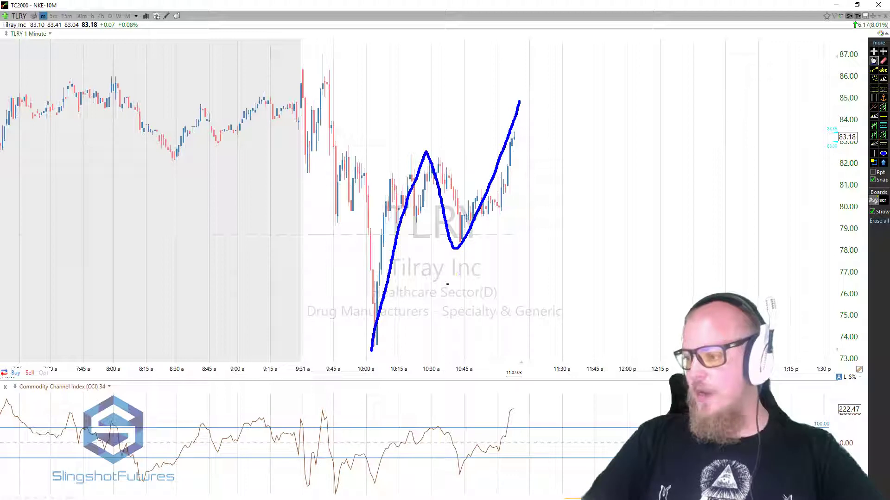
mouse_move(461, 464)
mouse_down()
mouse_move(510, 422)
mouse_move(527, 218)
mouse_move(509, 148)
mouse_move(701, 165)
mouse_up()
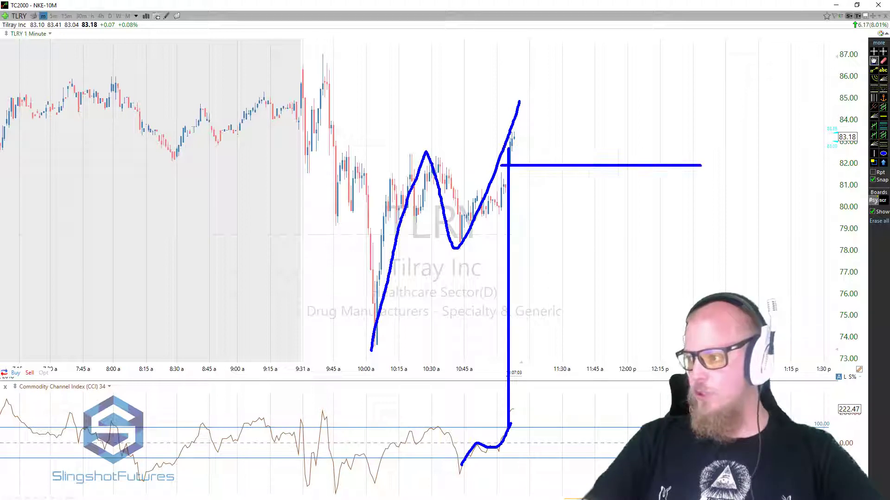
drag(550, 180, 555, 236)
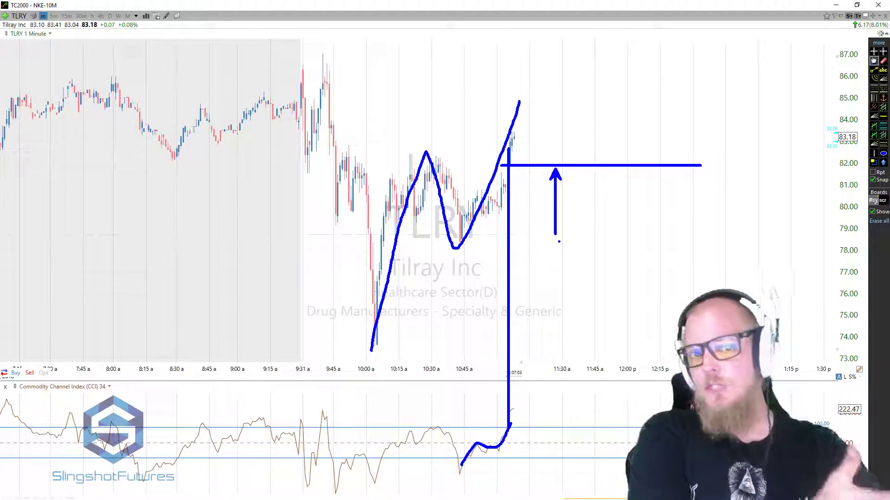
key(Escape)
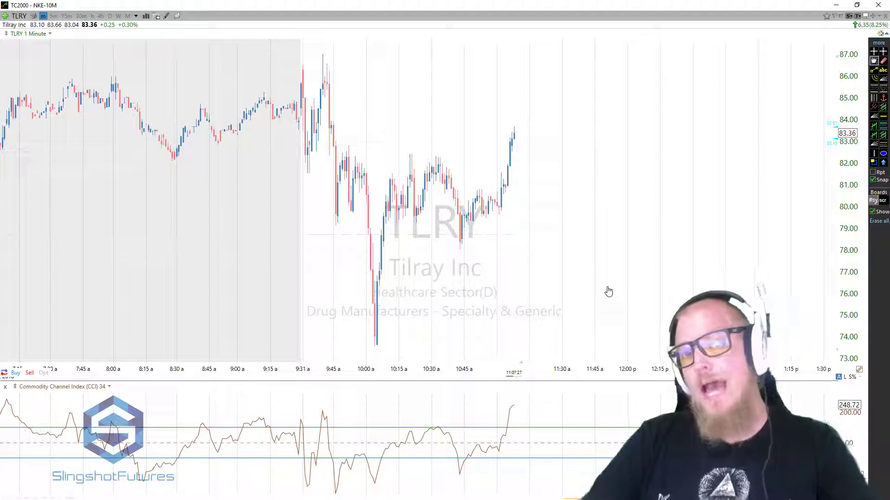
Edit the CCI indicator settings, lower its period from 34 to 13, and confirm.
right_click(109, 388)
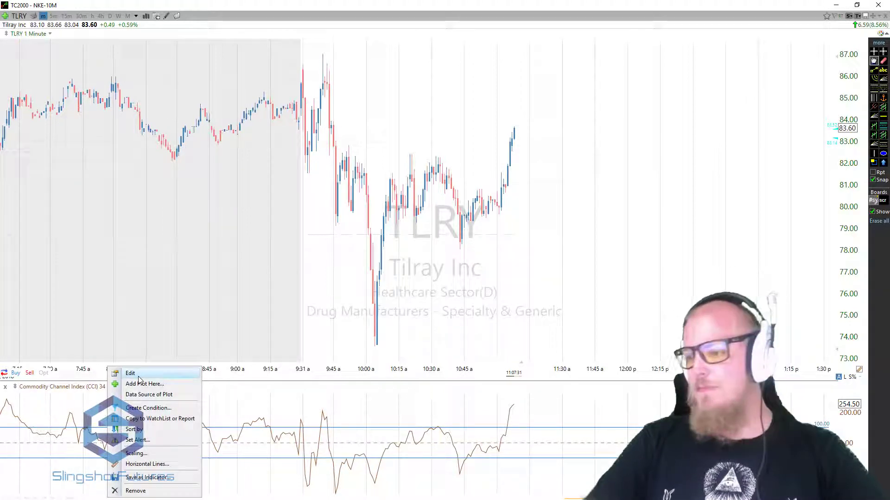
click(138, 376)
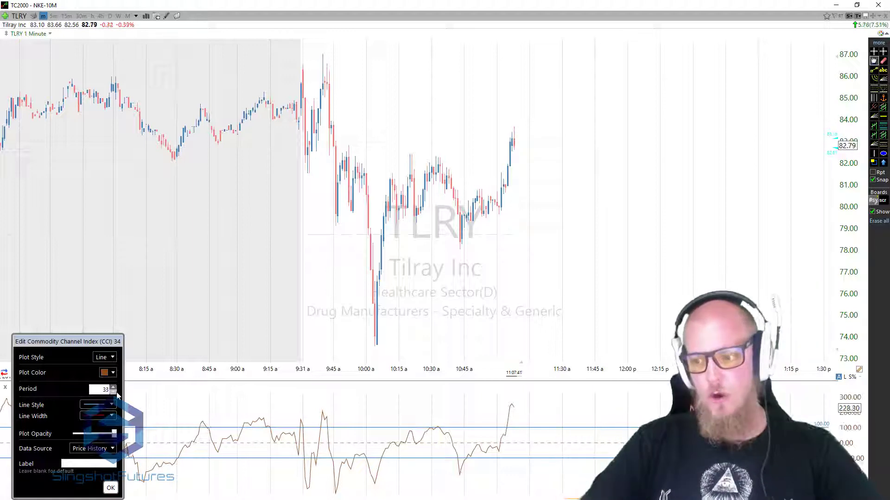
click(115, 393)
click(116, 392)
click(115, 393)
click(116, 393)
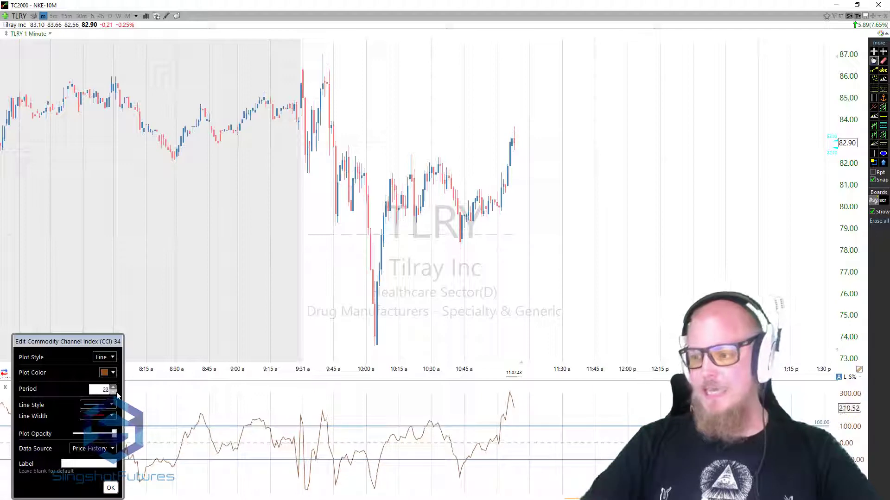
click(116, 393)
click(116, 393)
click(116, 393)
click(116, 393)
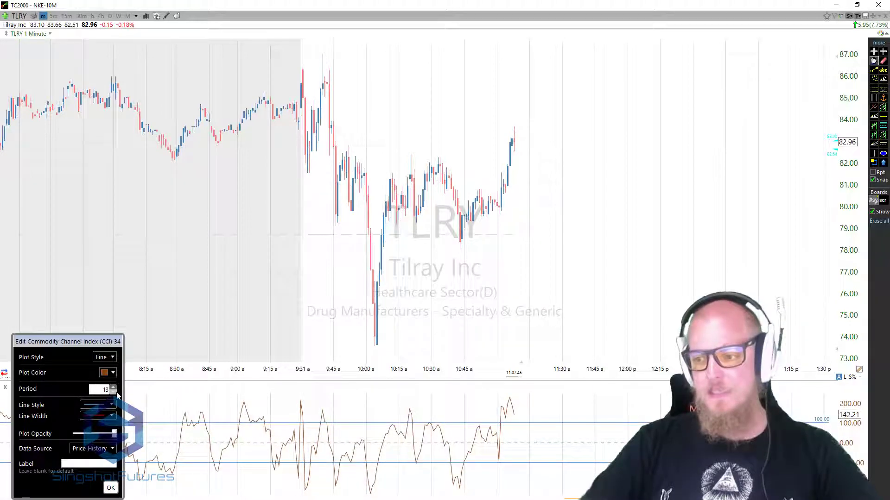
click(110, 488)
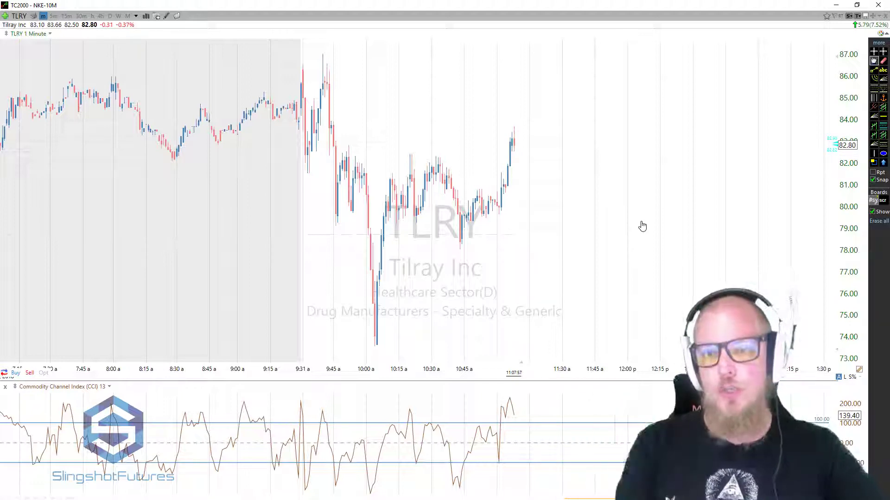
mouse_move(369, 347)
mouse_down()
mouse_move(417, 140)
mouse_move(480, 208)
mouse_move(497, 131)
mouse_up()
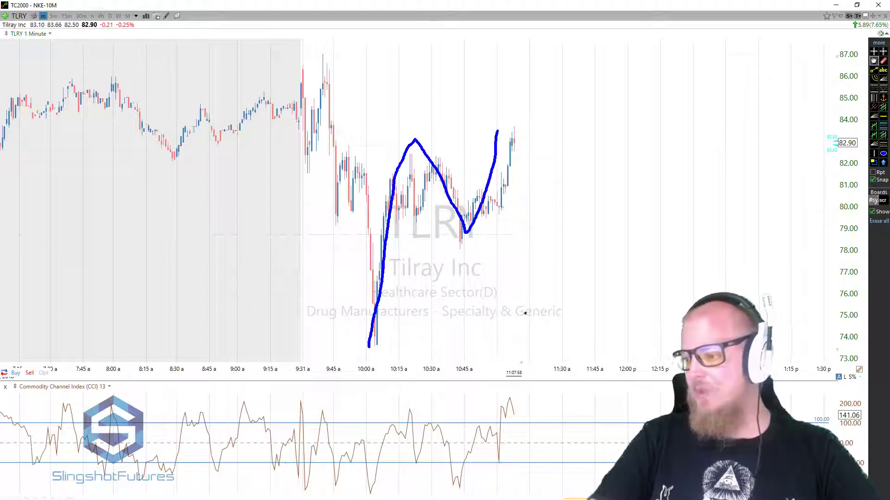
drag(501, 427, 498, 125)
drag(492, 187, 570, 187)
drag(508, 194, 558, 249)
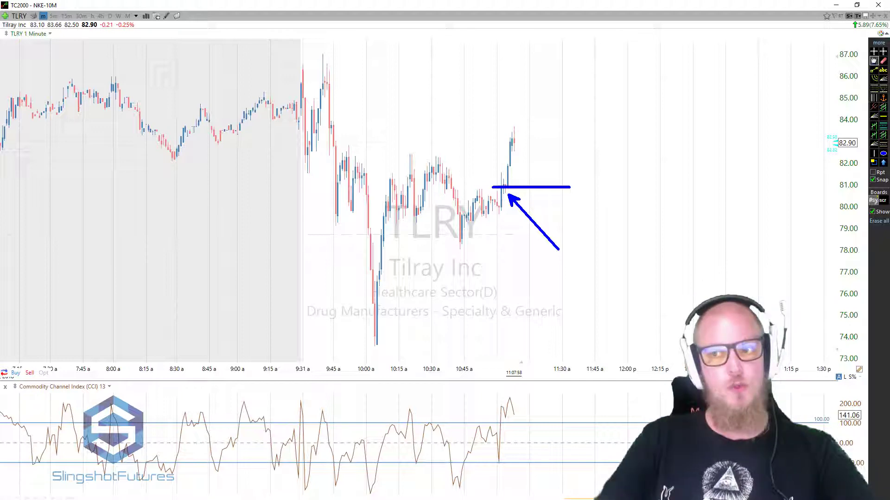
key(Escape)
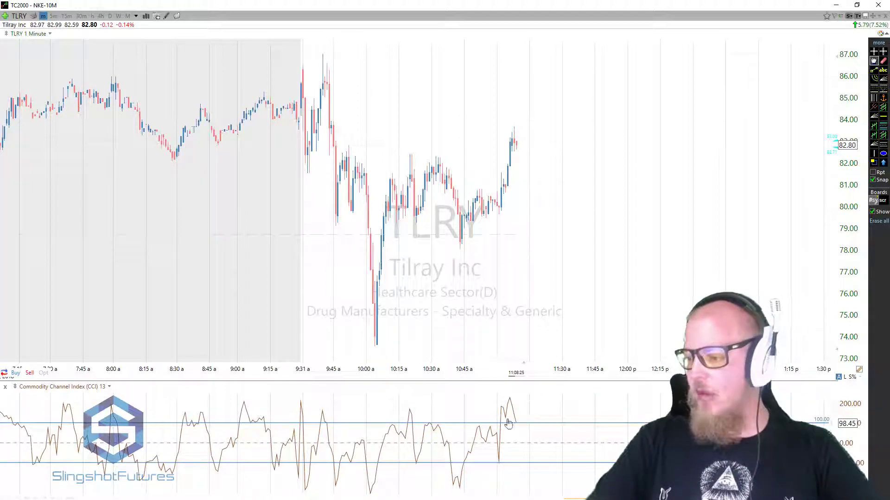
mouse_move(500, 425)
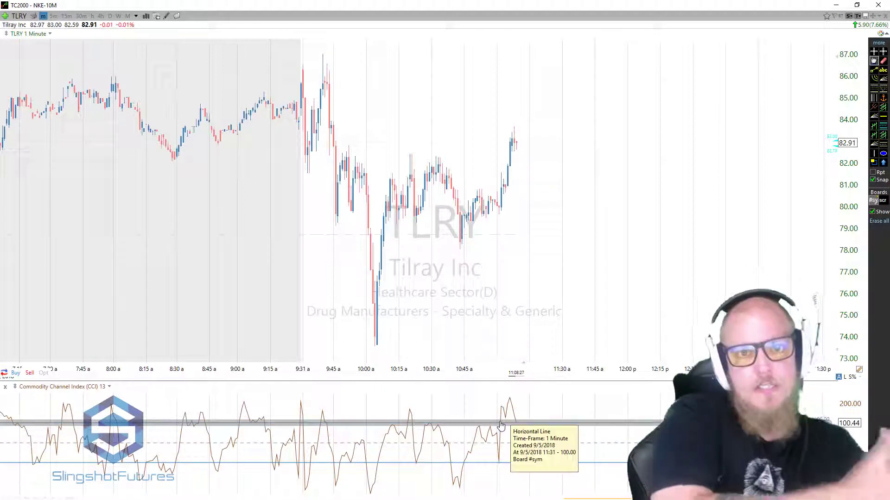